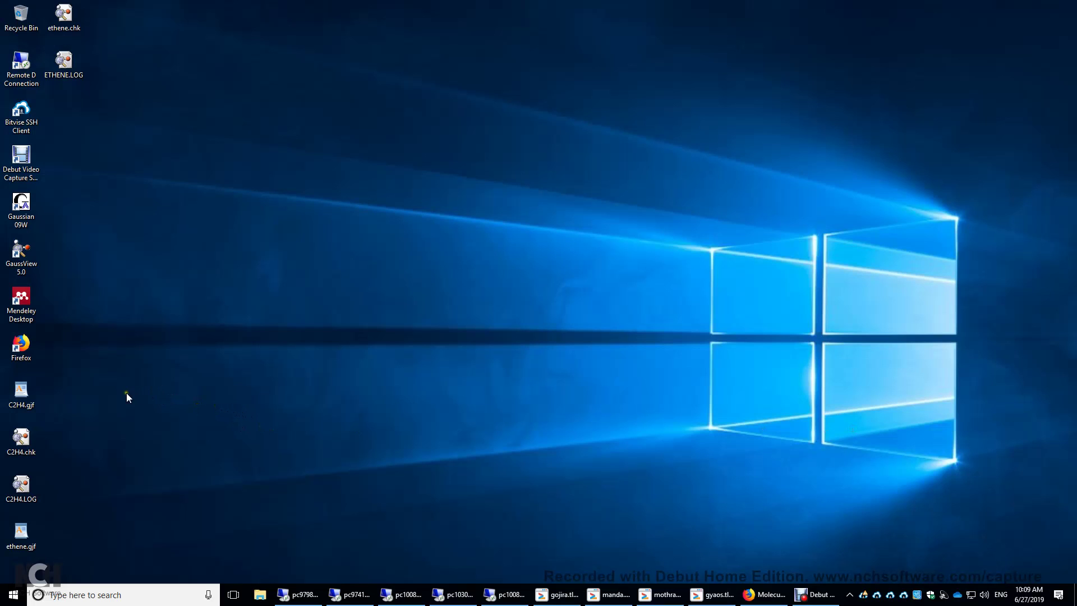
# Launch GaussView and bring up the R-group fragment palette
pyautogui.doubleClick(21, 255)
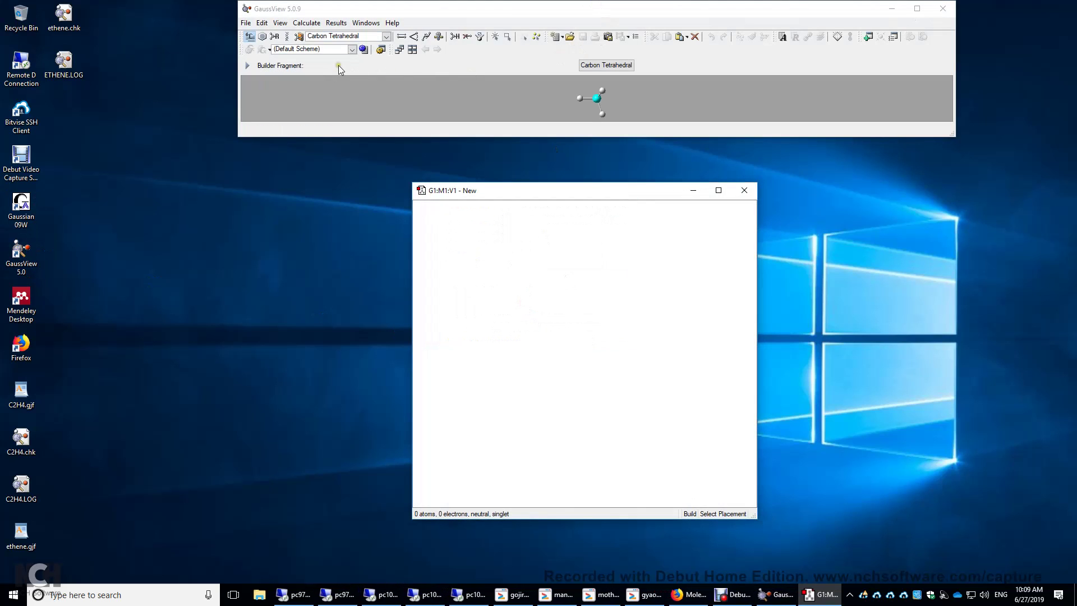
pyautogui.click(275, 38)
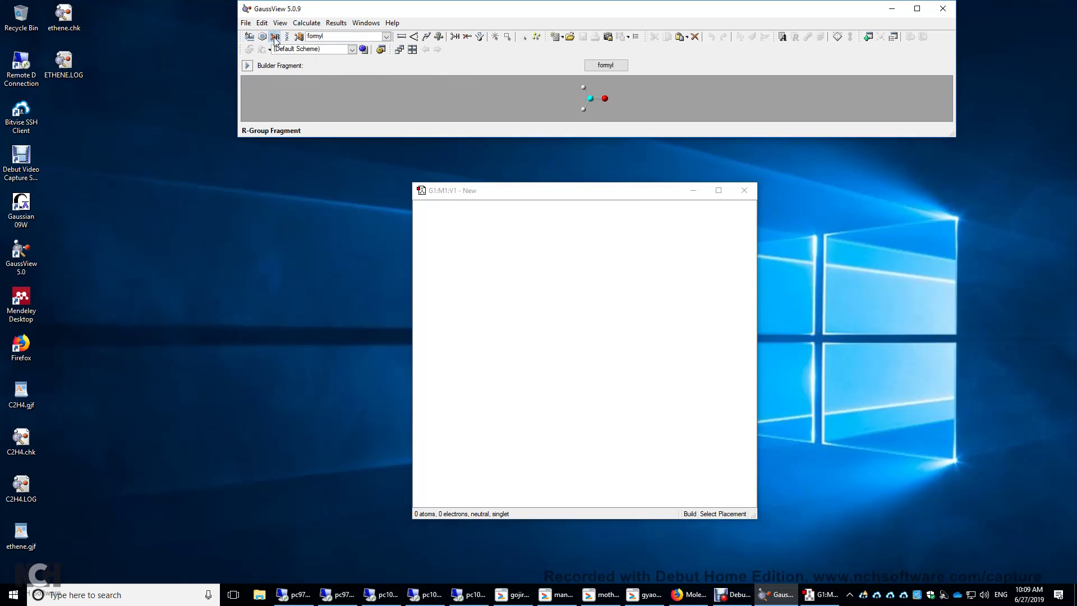
pyautogui.click(604, 65)
pyautogui.moveTo(93, 13); pyautogui.dragTo(144, 155)
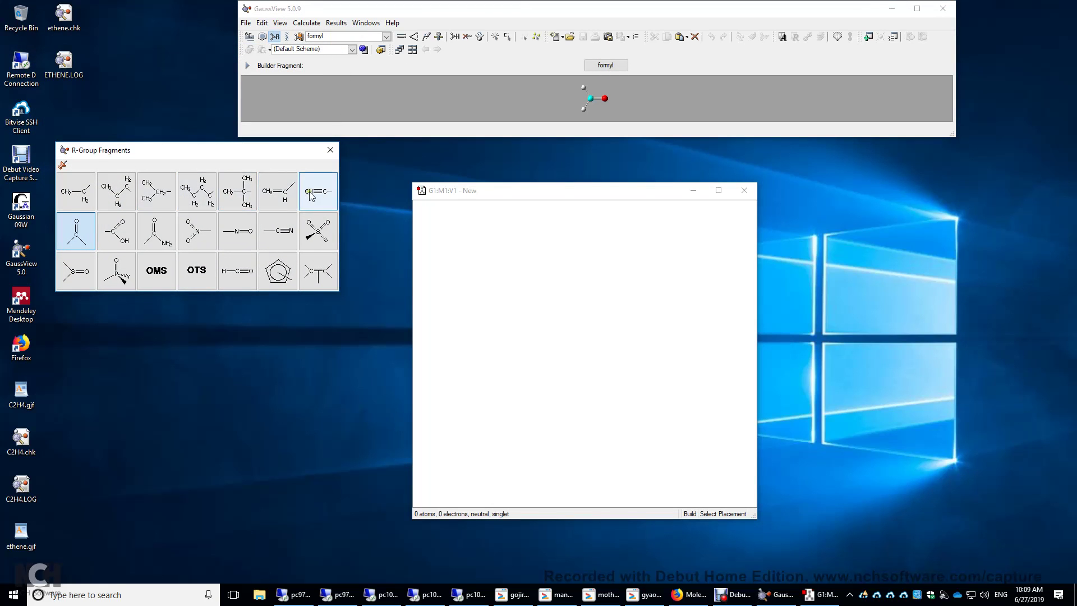
# Place the vinyl fragment as ethene, undoing the accidental extra vinyl addition
pyautogui.click(277, 196)
pyautogui.click(579, 323)
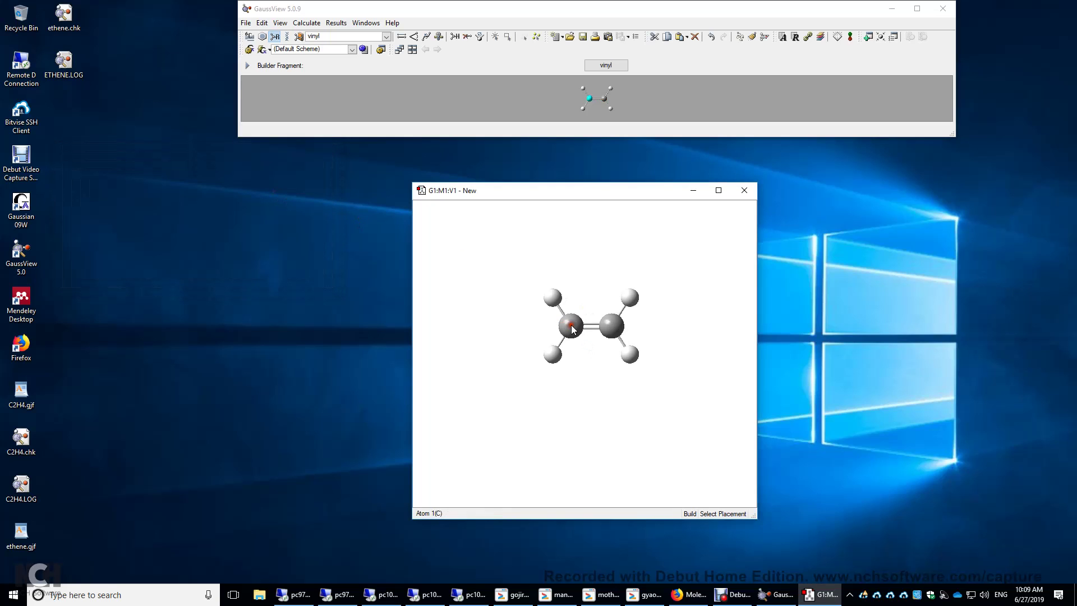
pyautogui.click(631, 298)
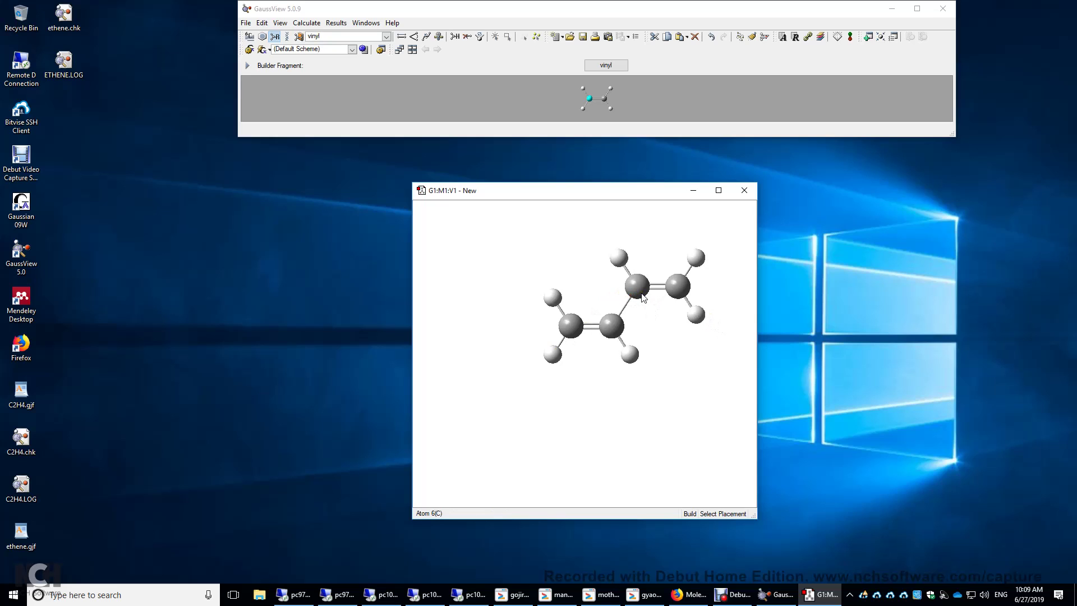
pyautogui.hotkey('ctrl', 'z')
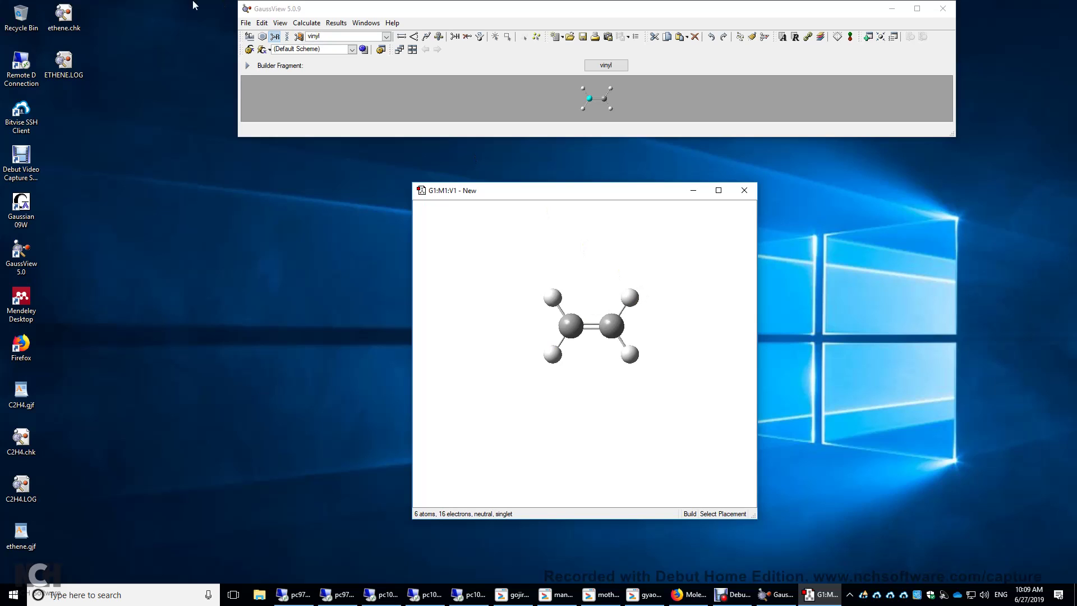
# Set up an Opt+Freq Gaussian job with freq=raman as an additional keyword
pyautogui.click(306, 22)
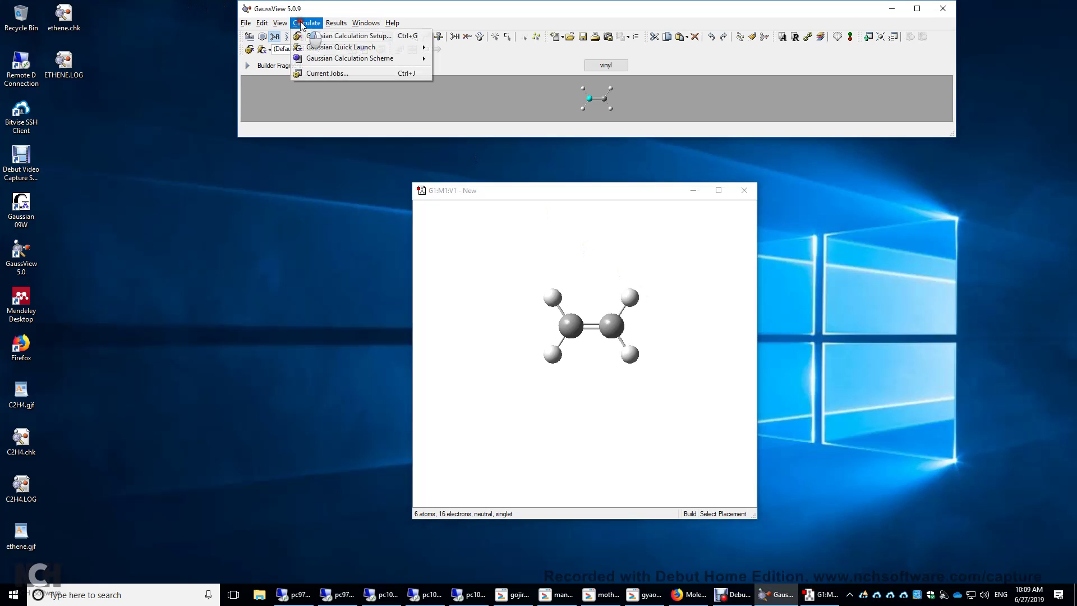
pyautogui.click(325, 36)
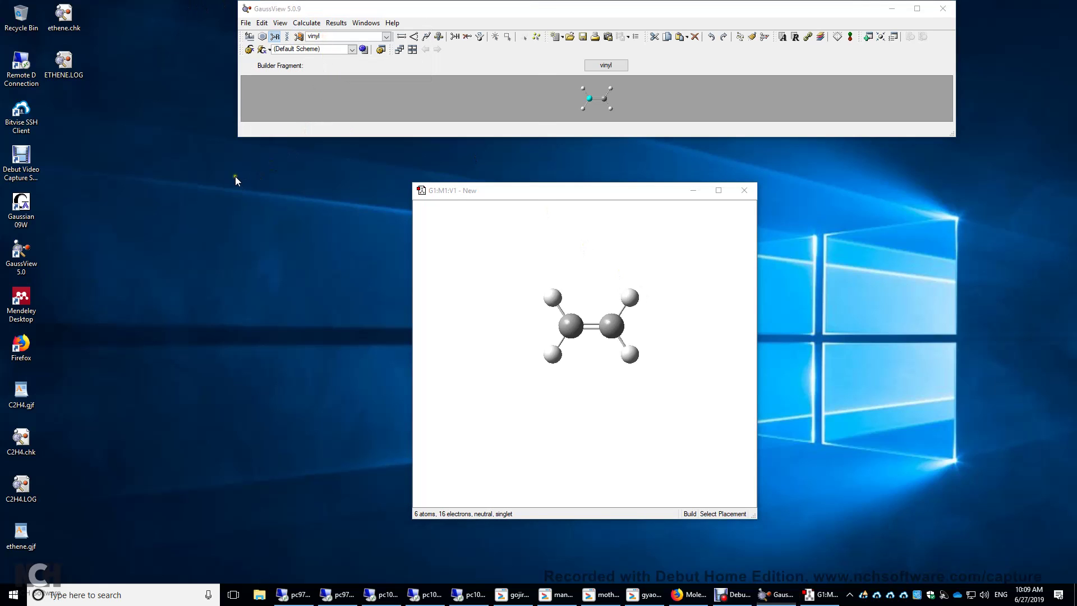
pyautogui.moveTo(344, 9); pyautogui.dragTo(206, 178)
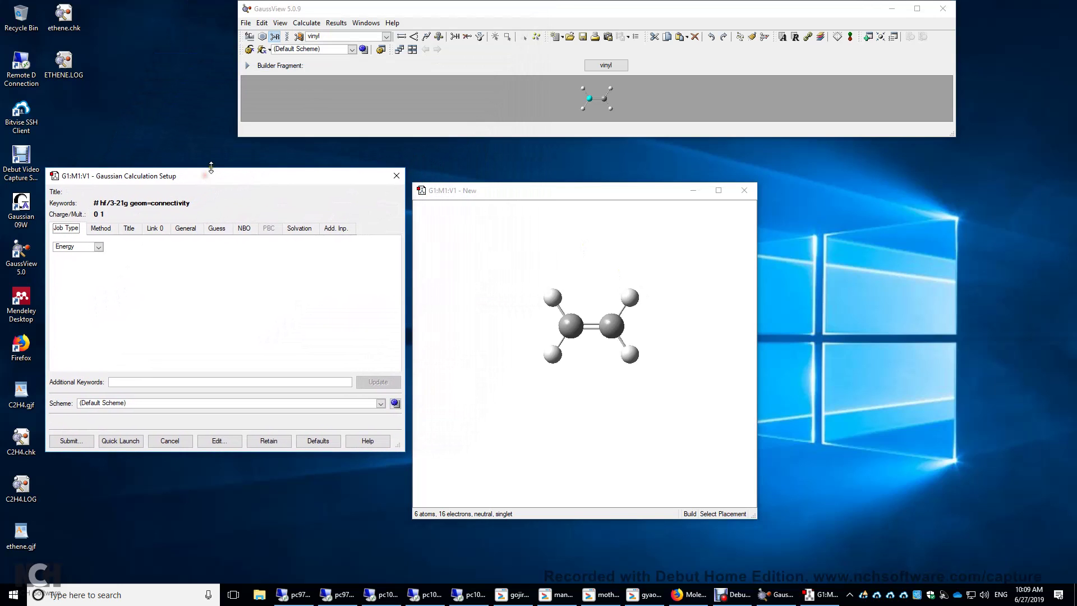
pyautogui.click(99, 247)
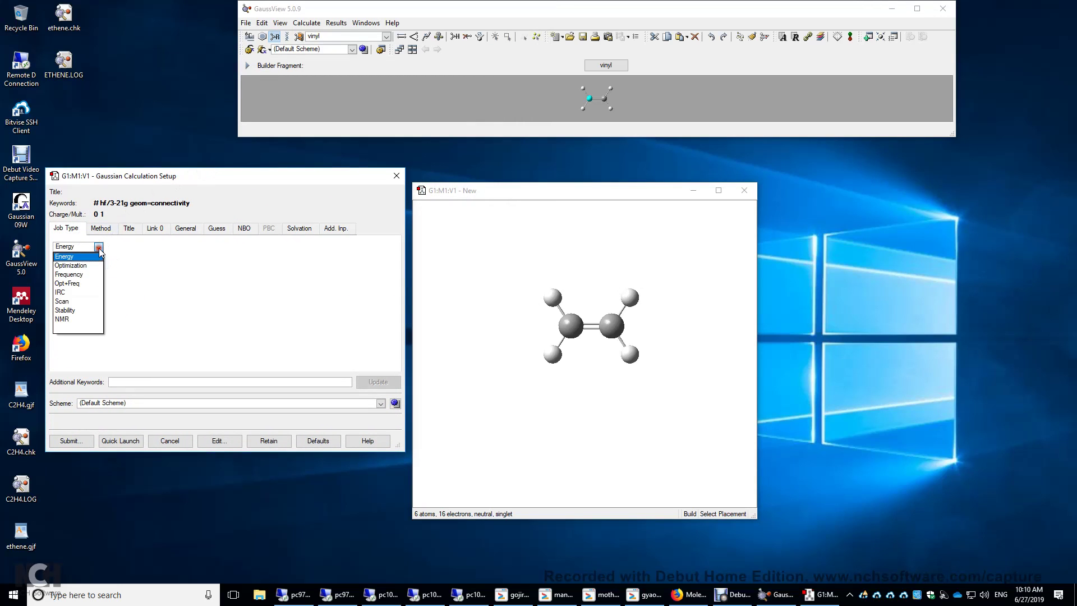
pyautogui.click(66, 284)
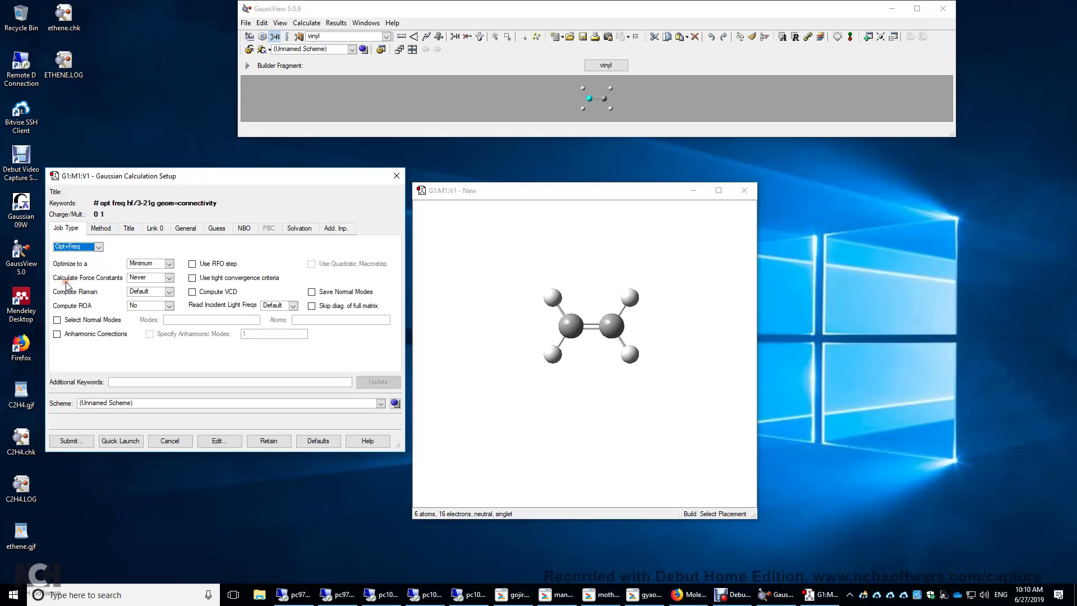
pyautogui.click(114, 382)
pyautogui.write('fr')
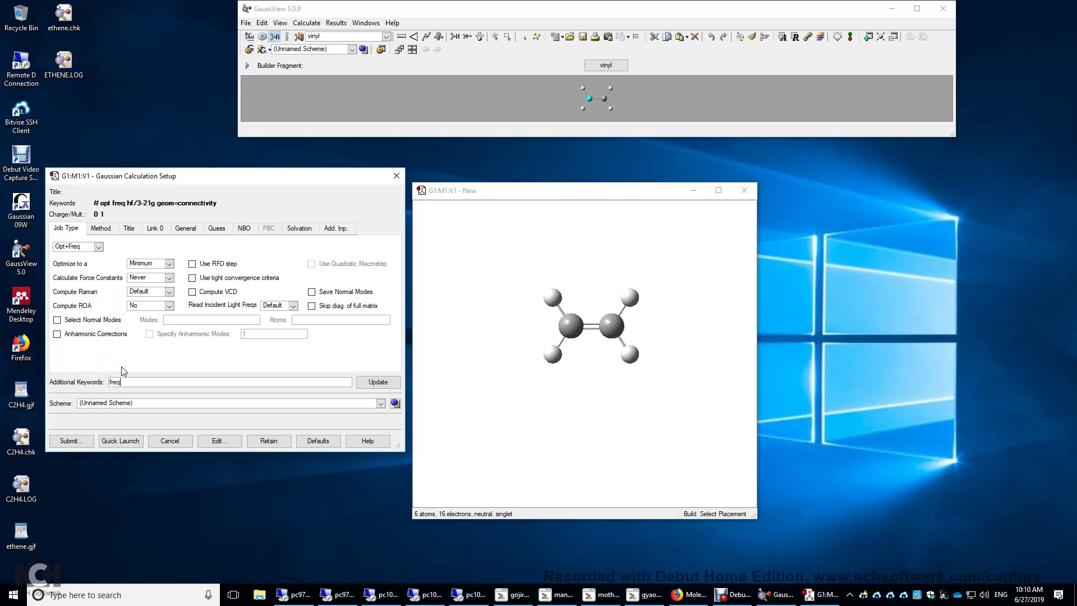
pyautogui.write('eq=raman')
# Switch the method to DFT B3LYP with the 6-31G(d) basis set and submit
pyautogui.click(102, 229)
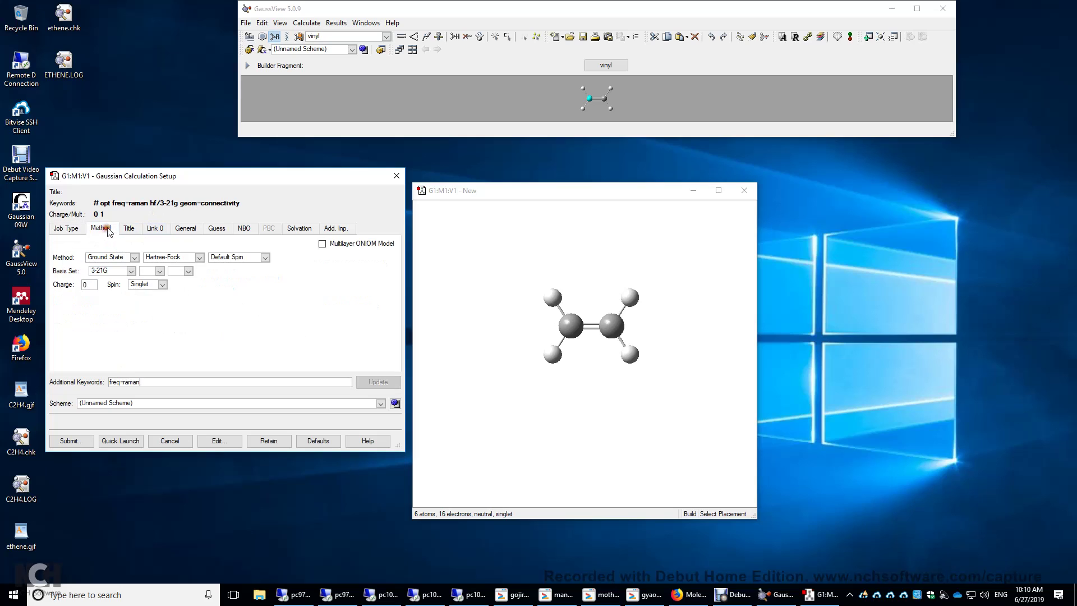
pyautogui.click(188, 257)
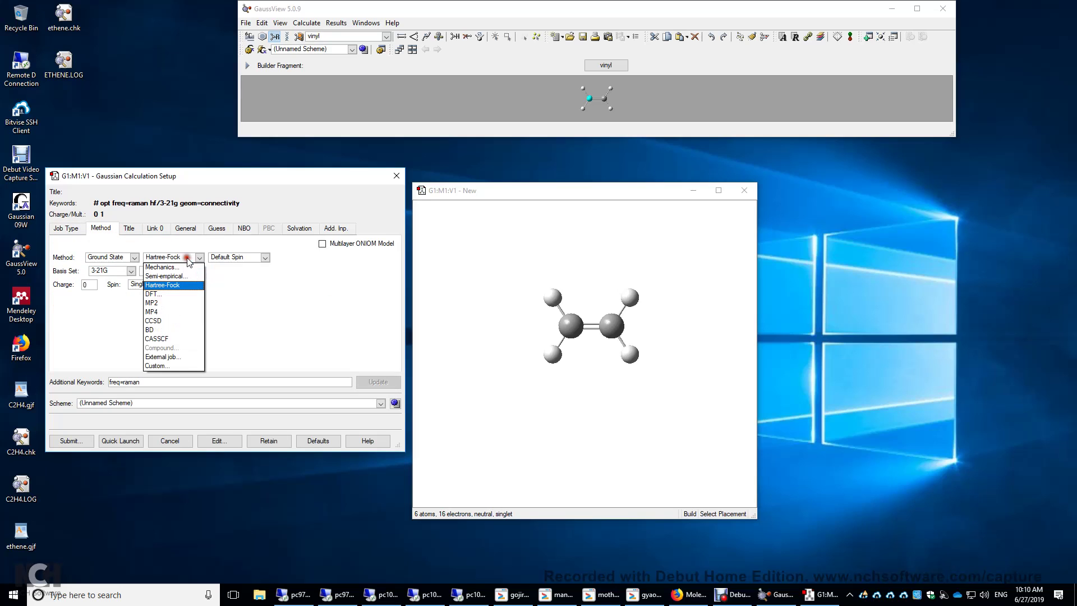
pyautogui.click(163, 295)
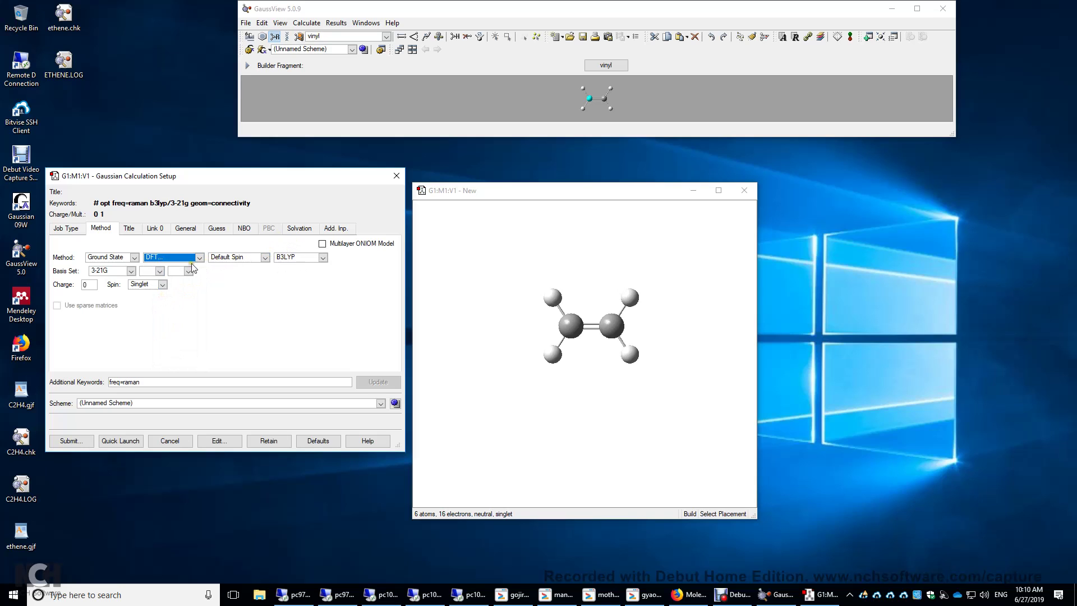
pyautogui.click(105, 272)
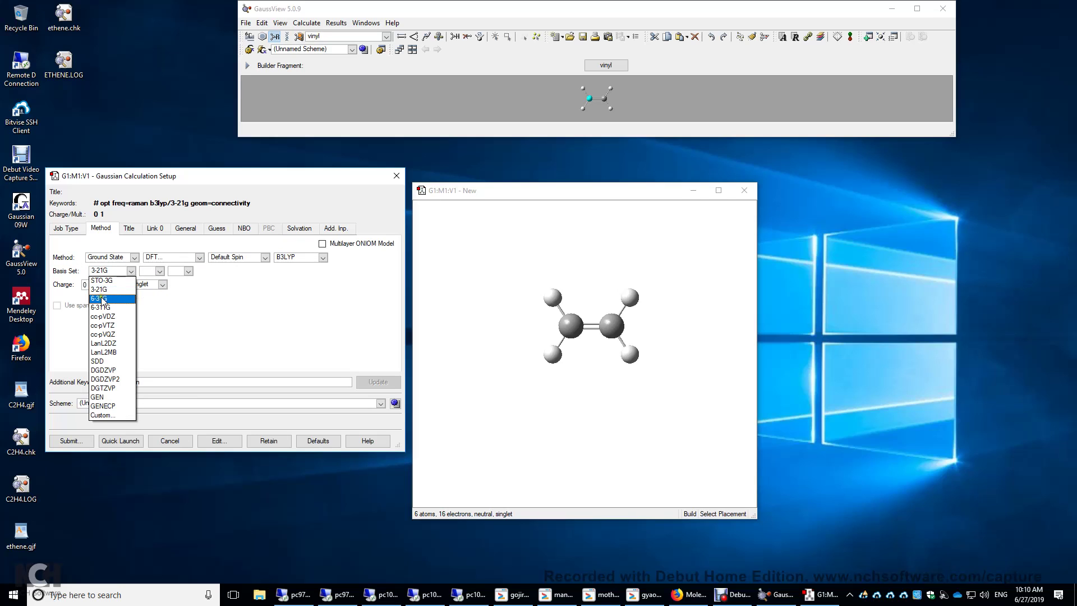
pyautogui.click(102, 298)
pyautogui.click(185, 271)
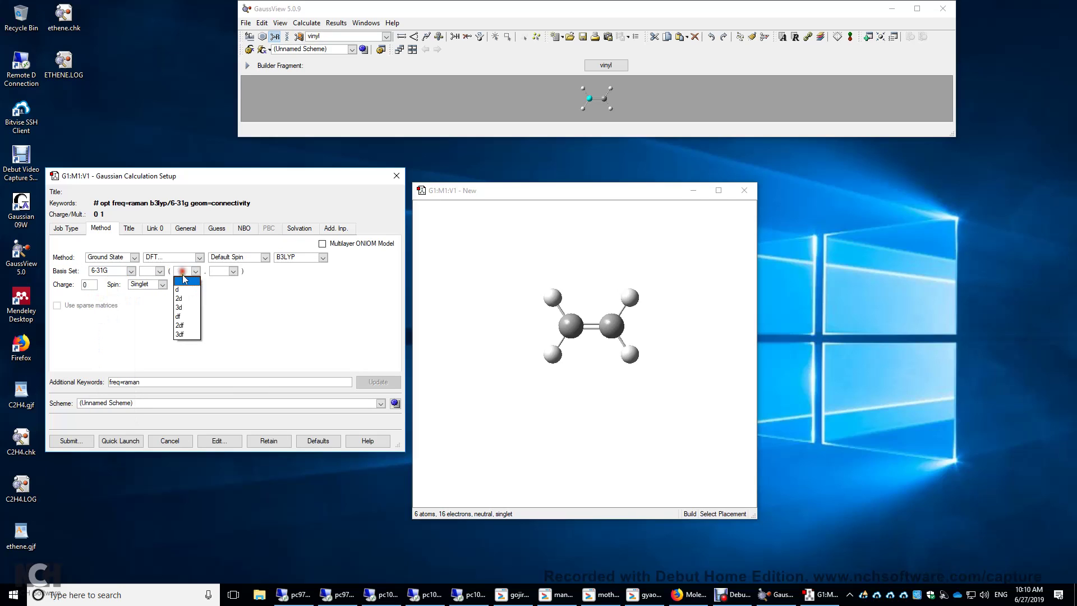
pyautogui.click(182, 290)
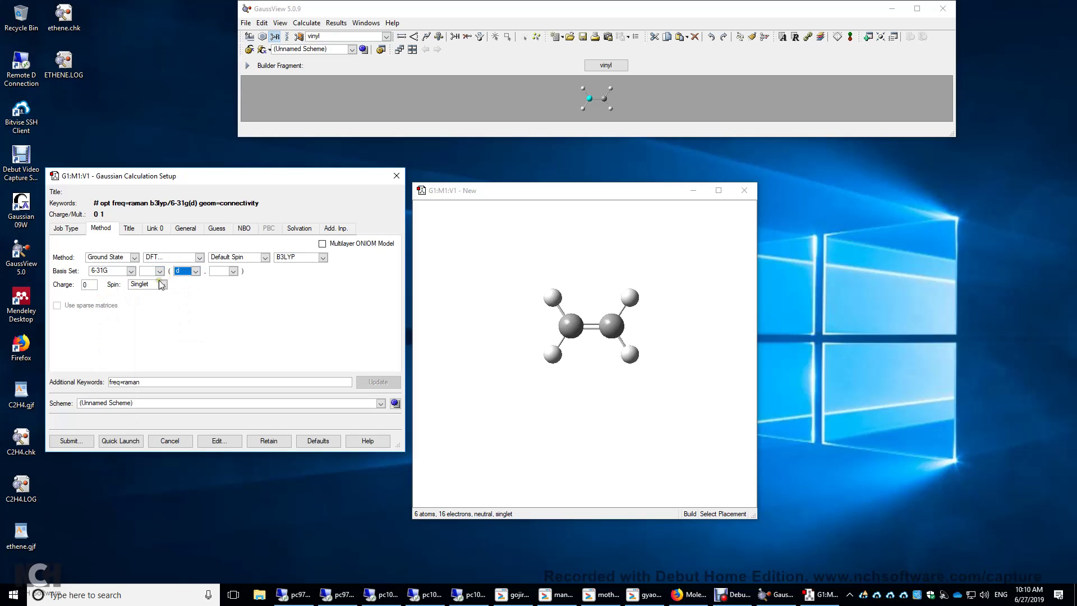
pyautogui.click(69, 441)
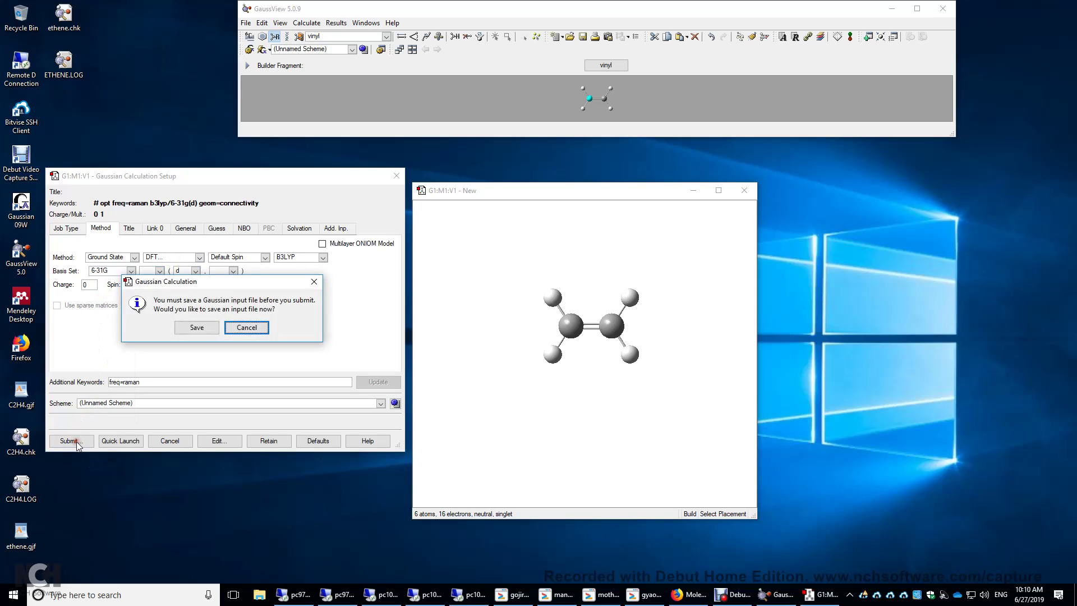
# Save the job input as ethene.gjf on the Desktop, overwriting the existing file
pyautogui.click(196, 328)
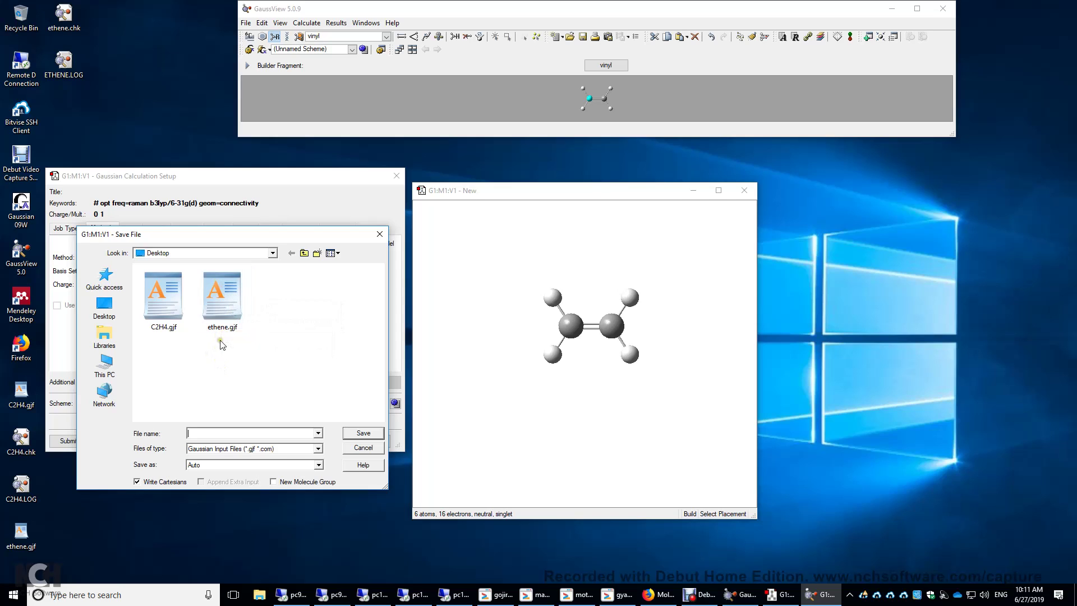
pyautogui.click(230, 322)
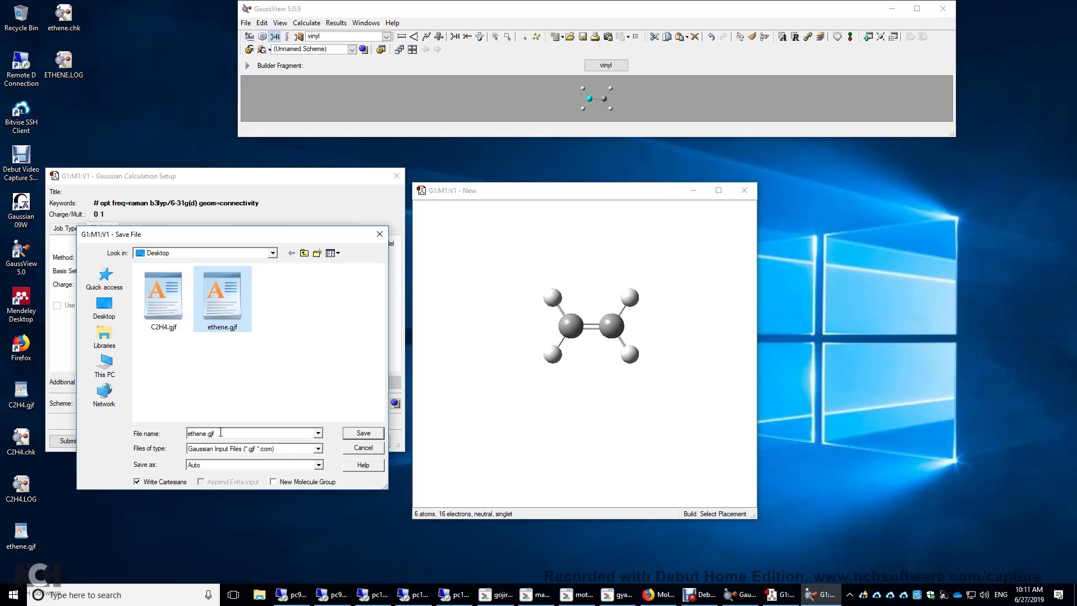
pyautogui.click(369, 432)
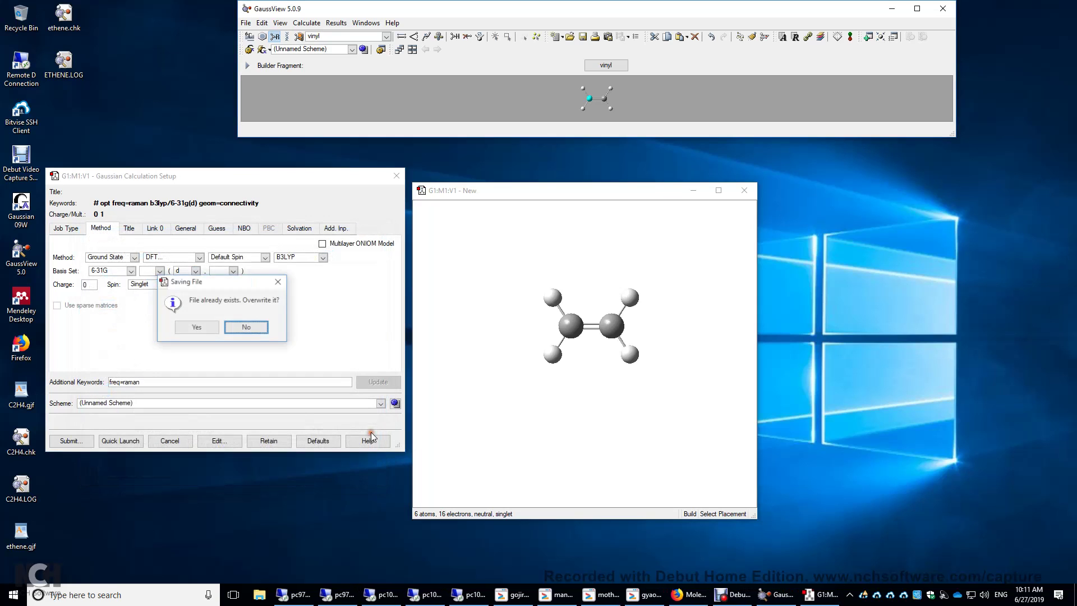
pyautogui.click(196, 327)
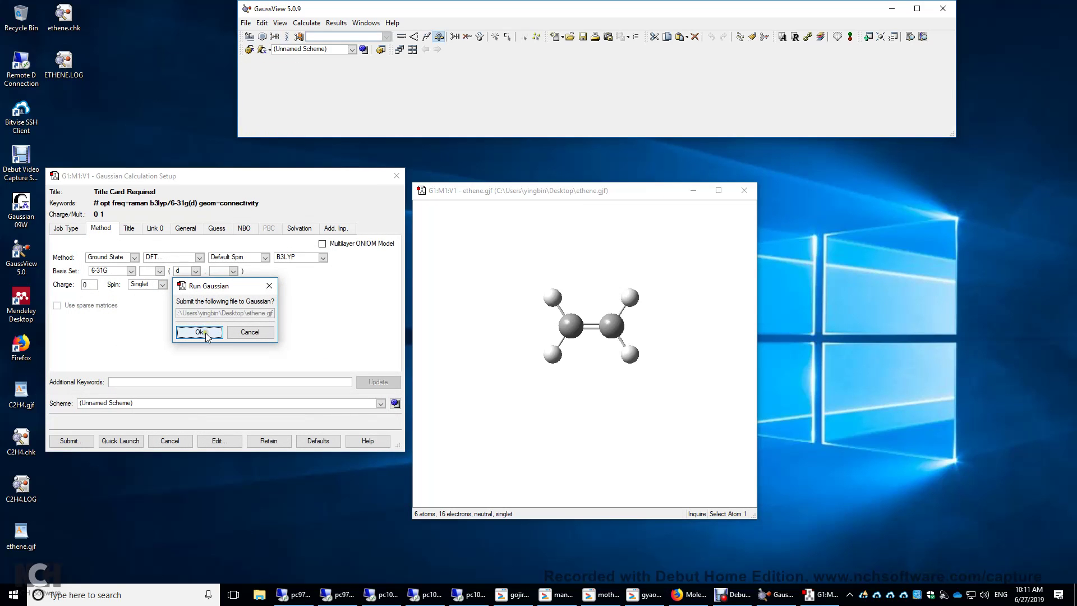
# Run ethene.gjf in Gaussian, overwriting the old ETHENE.LOG, then close the finished job
pyautogui.click(206, 332)
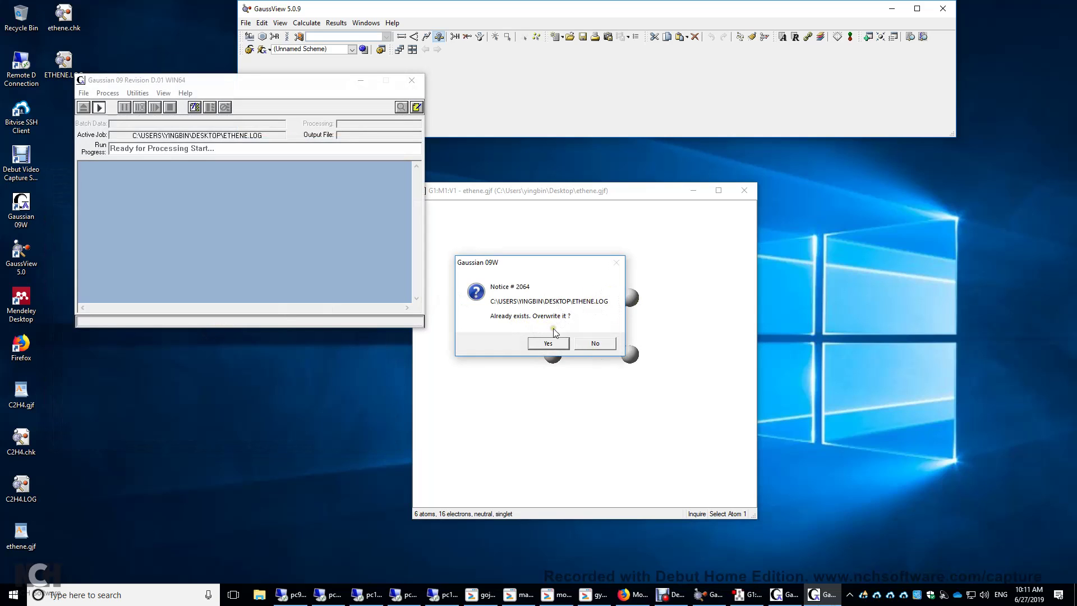
pyautogui.click(549, 343)
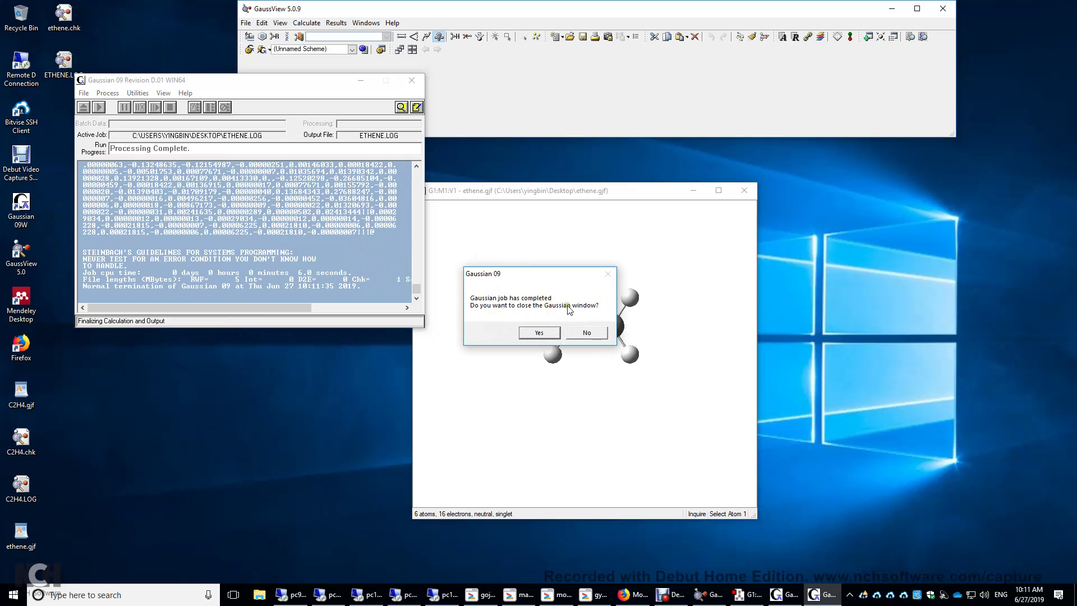
pyautogui.click(539, 333)
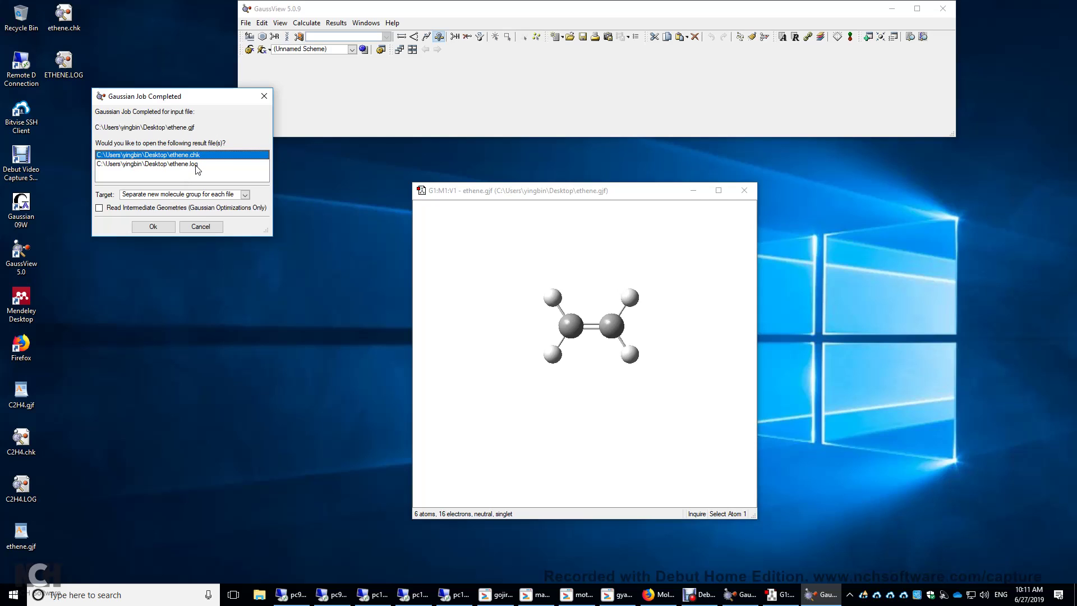
# Open ethene.chk and compare C1–C2 bond lengths: 1.32592 input versus 1.33071 optimised
pyautogui.click(161, 226)
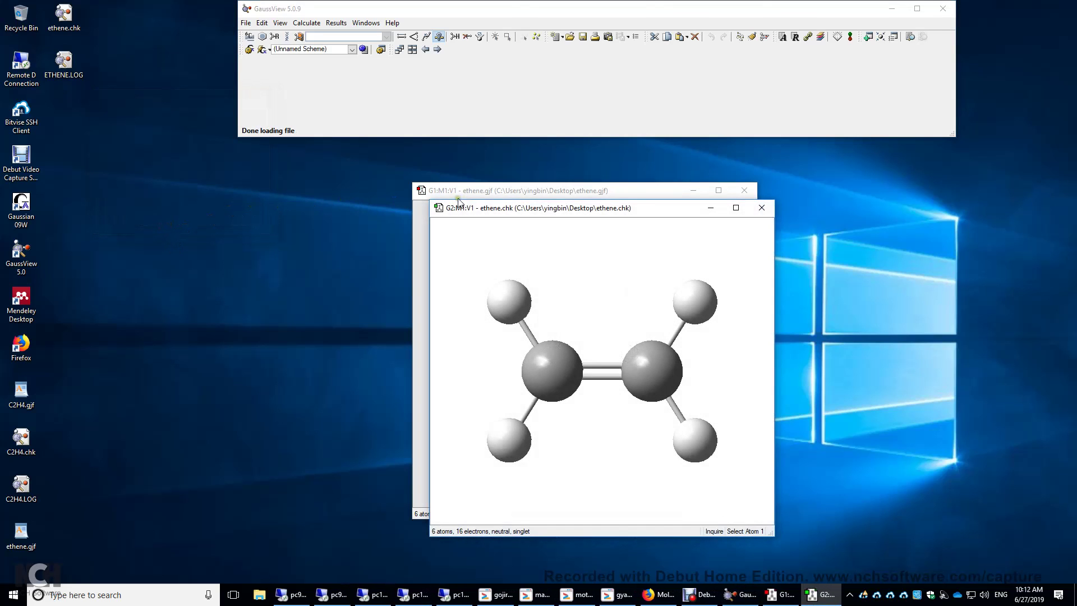
pyautogui.moveTo(466, 205); pyautogui.dragTo(532, 195)
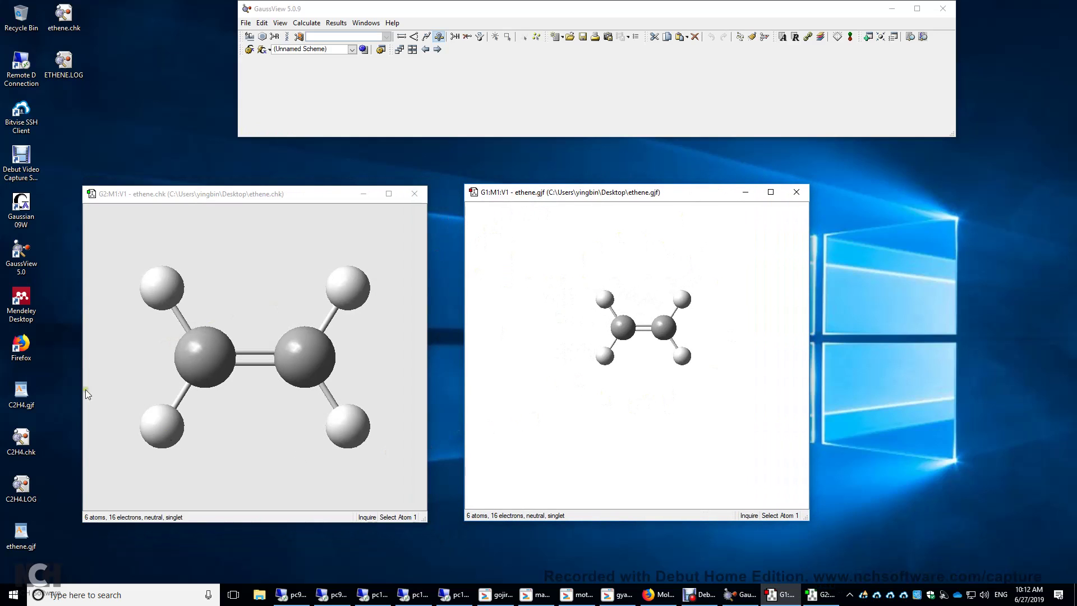
pyautogui.click(625, 337)
pyautogui.click(664, 336)
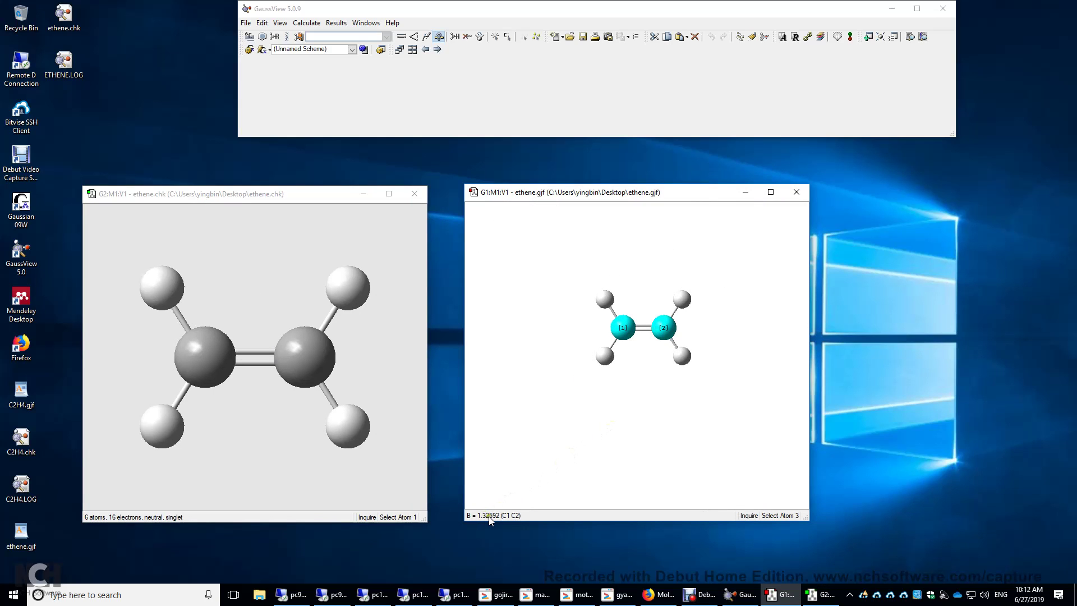
pyautogui.click(330, 211)
pyautogui.click(219, 358)
pyautogui.click(303, 357)
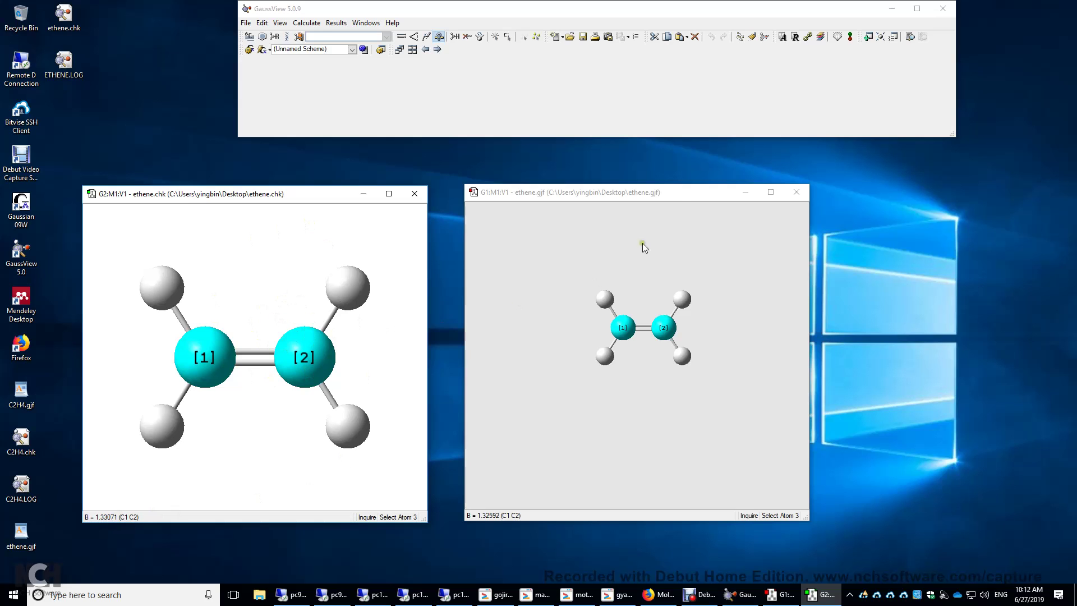
# Close the ethene.gjf input window and centre the optimised structure view
pyautogui.click(663, 195)
pyautogui.click(797, 192)
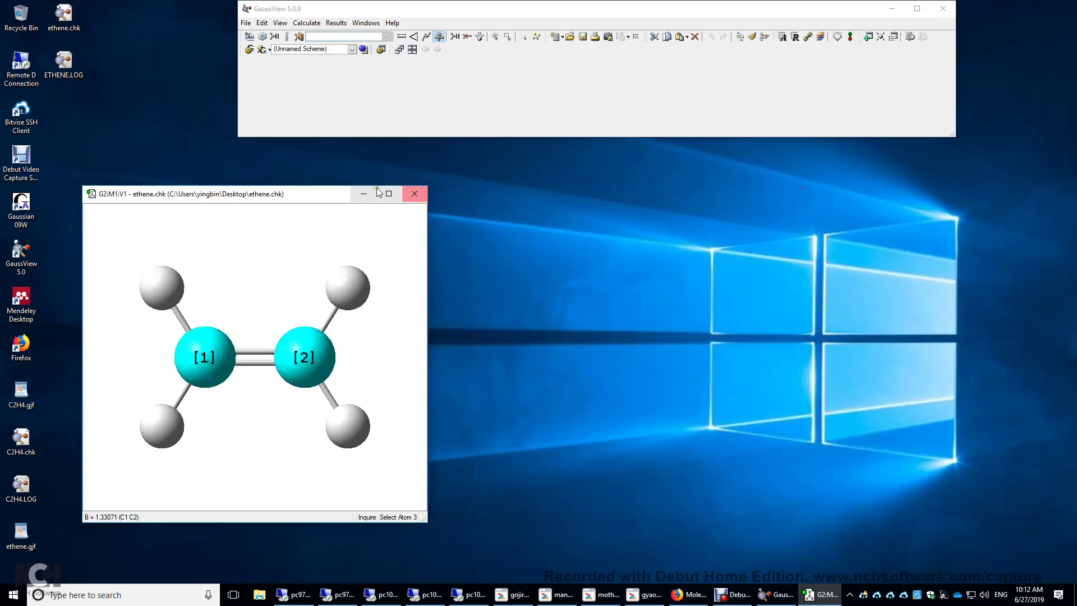
pyautogui.moveTo(260, 198); pyautogui.dragTo(598, 195)
pyautogui.moveTo(665, 197); pyautogui.dragTo(644, 197)
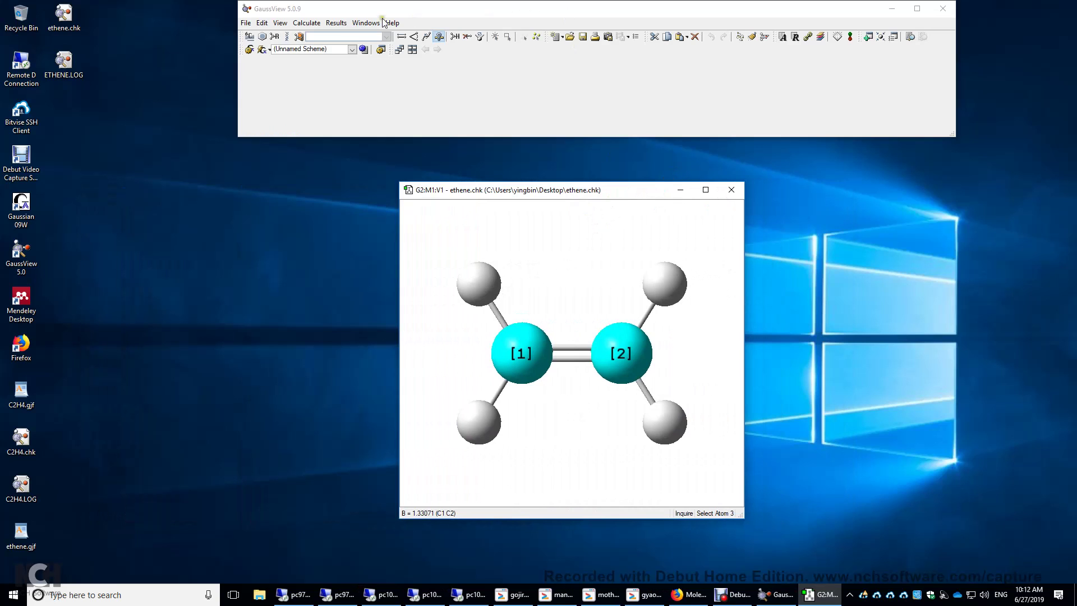
pyautogui.click(339, 24)
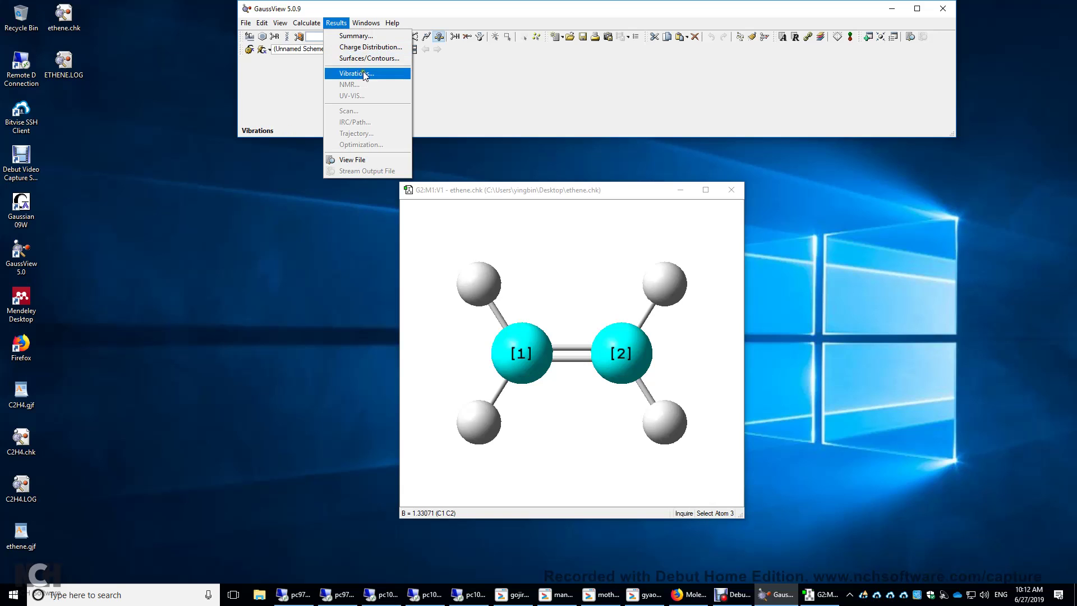
pyautogui.click(360, 36)
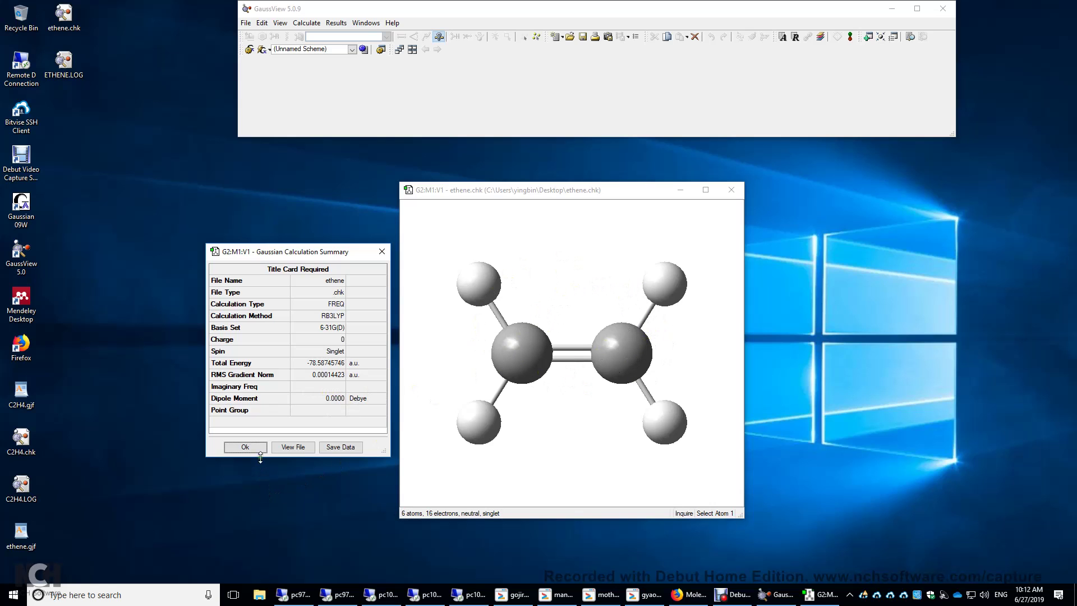
pyautogui.click(246, 447)
# Open Results > Vibrations and confirm FreqChk to generate the frequency data
pyautogui.click(339, 23)
pyautogui.click(349, 74)
pyautogui.click(601, 196)
pyautogui.click(79, 192)
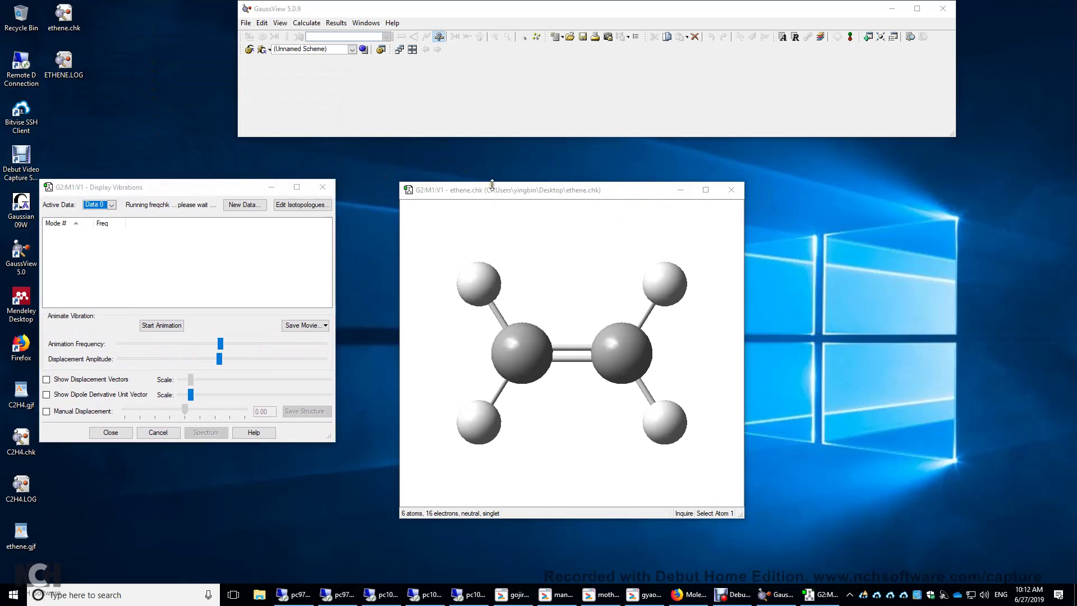
# Arrange the windows and enlarge the vibrations table to show all 12 modes beside the IR spectrum
pyautogui.moveTo(492, 183); pyautogui.dragTo(778, 160)
pyautogui.click(239, 88)
pyautogui.moveTo(238, 88); pyautogui.dragTo(548, 138)
pyautogui.moveTo(218, 193); pyautogui.dragTo(228, 130)
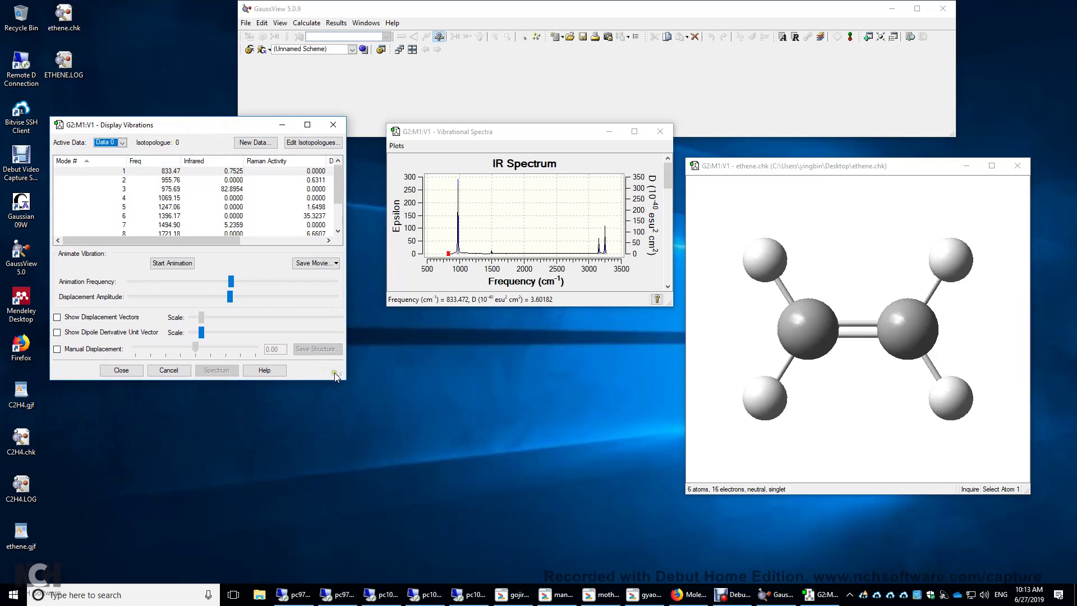
pyautogui.moveTo(337, 375); pyautogui.dragTo(344, 448)
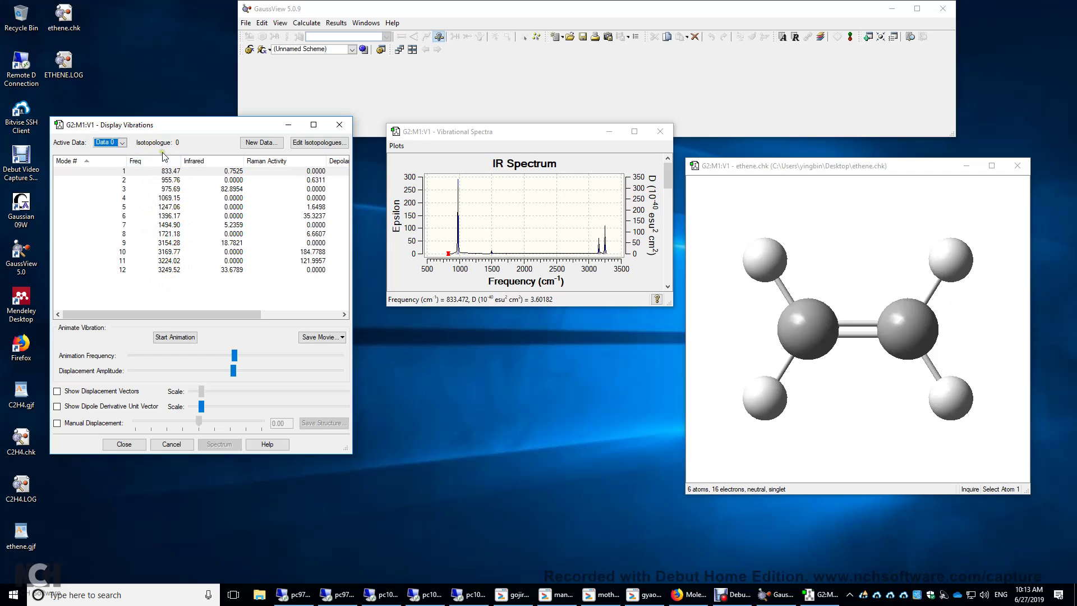
pyautogui.moveTo(352, 230); pyautogui.dragTo(372, 241)
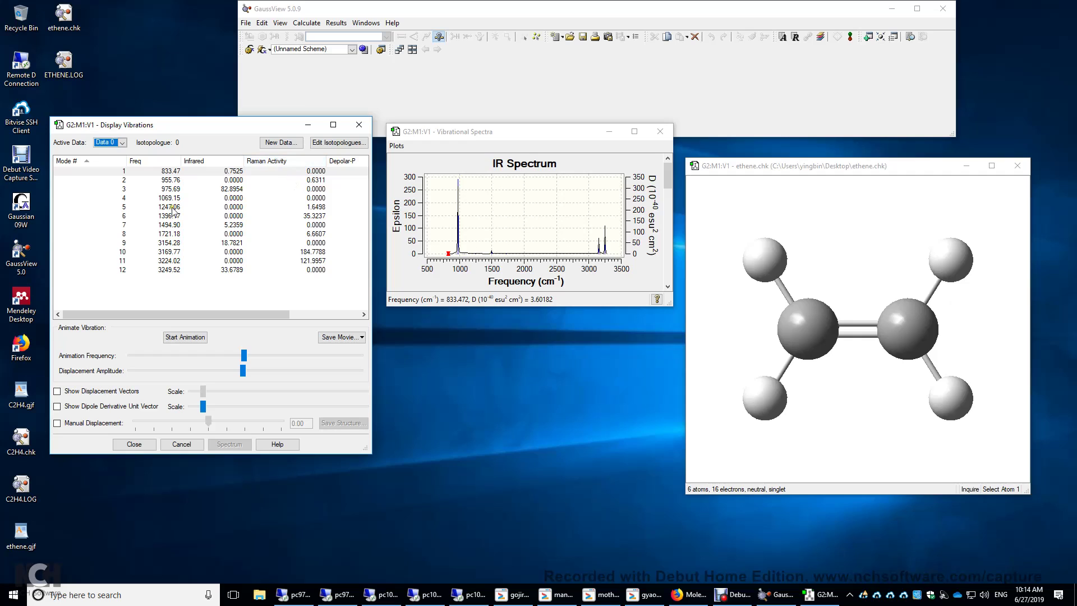
# Animate vibration modes 12 (3249.52), 10 (3169.77), 6 (1396.17) and 4 (1069.15) in turn
pyautogui.click(167, 270)
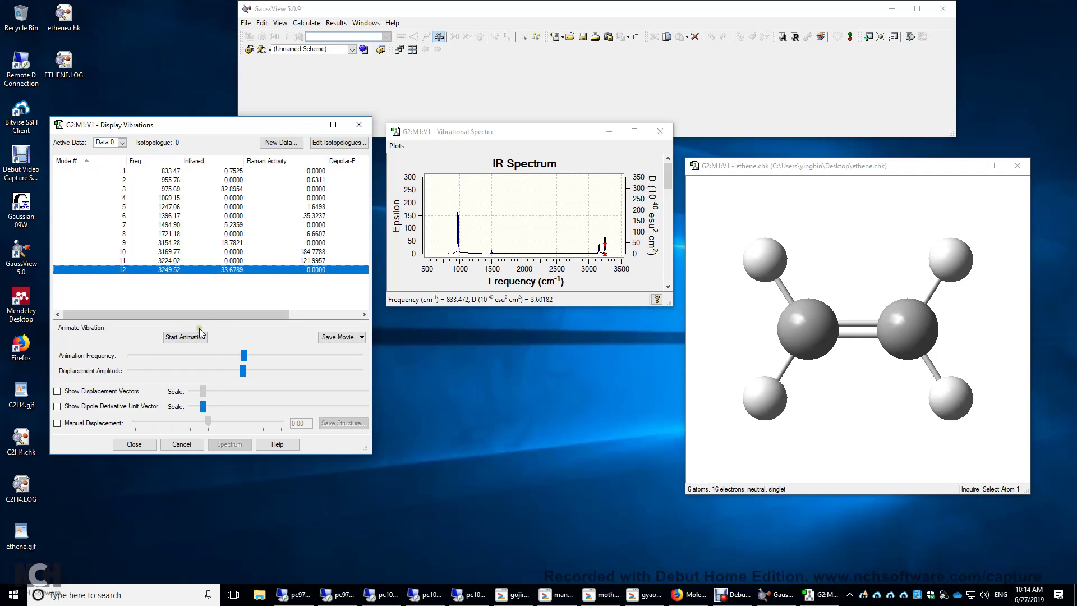
pyautogui.click(185, 336)
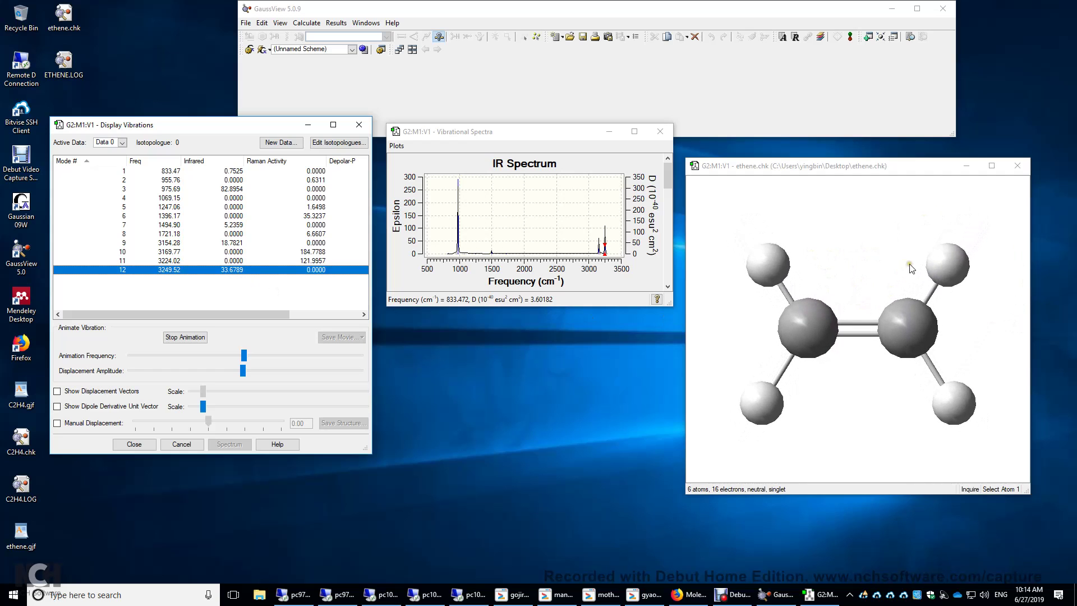
pyautogui.click(313, 253)
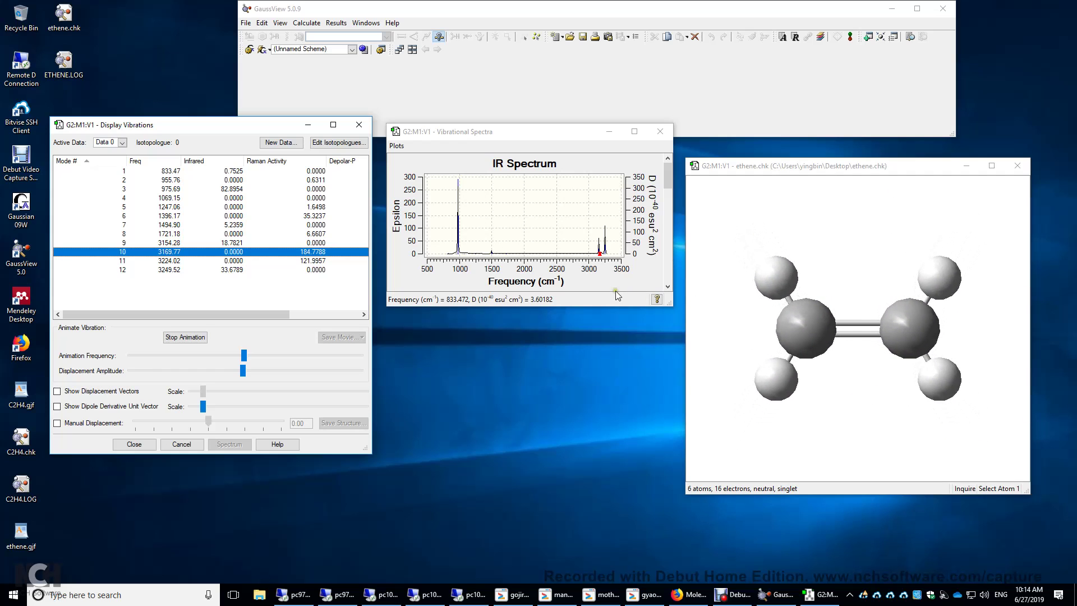
pyautogui.click(177, 216)
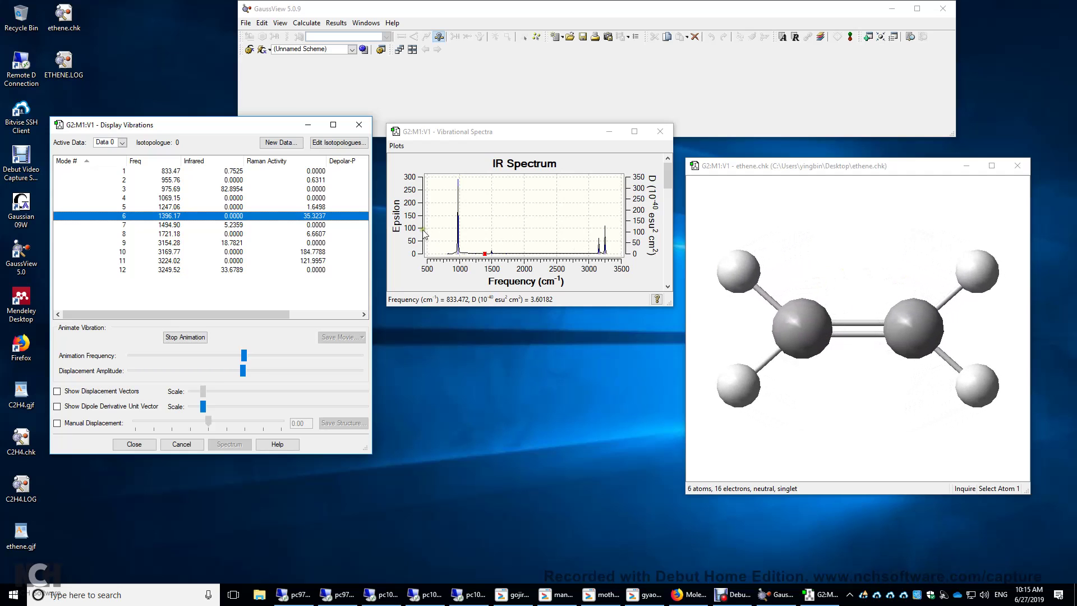
pyautogui.click(464, 253)
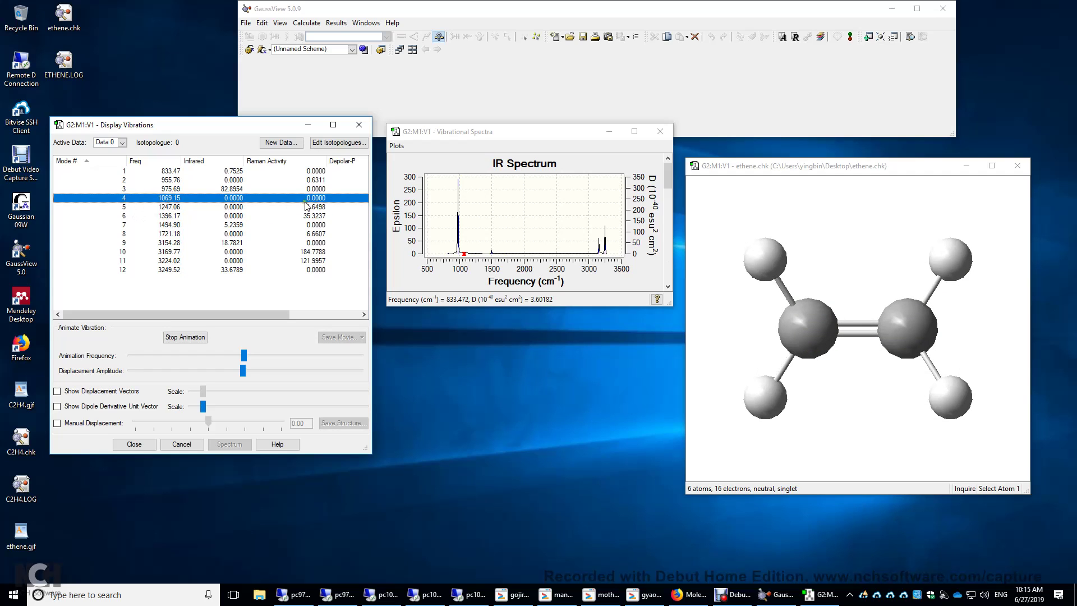
pyautogui.click(805, 368)
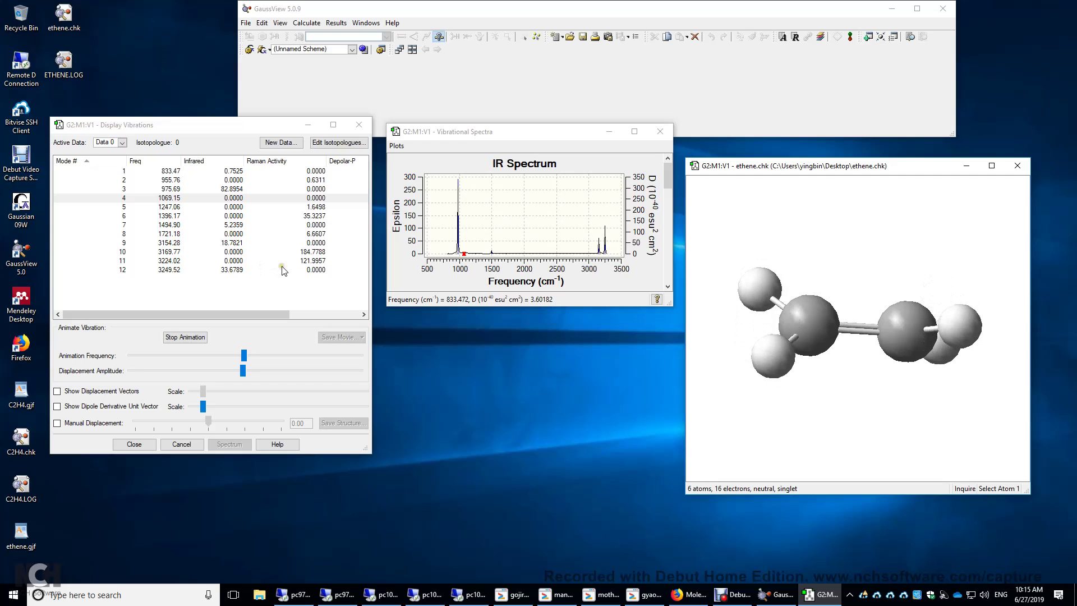
# Stop the animation and enlarge the spectra window to show Raman activity and both depolarization plots
pyautogui.click(185, 337)
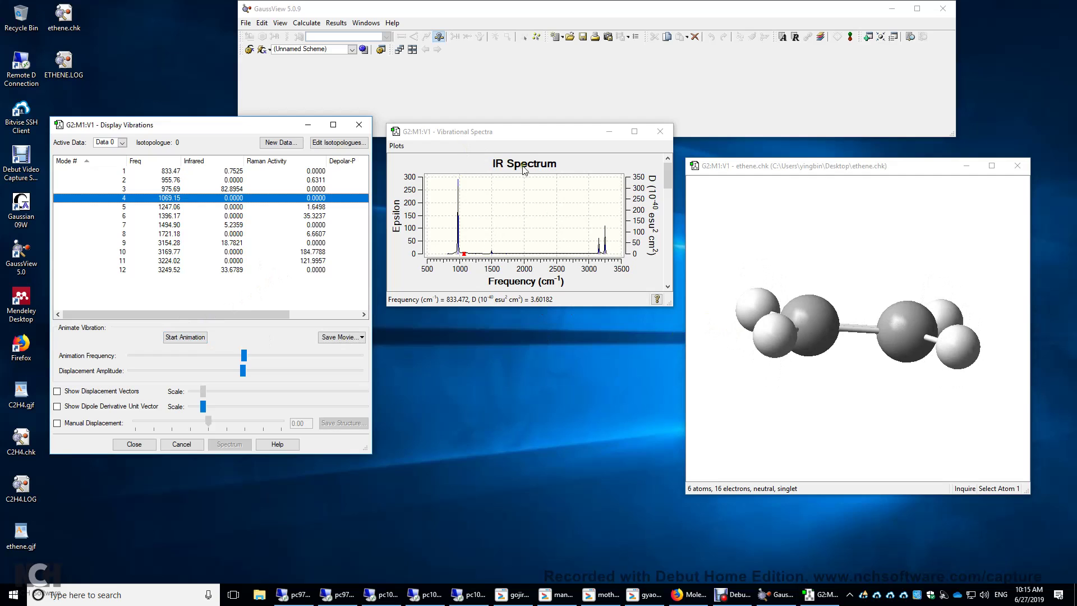
pyautogui.moveTo(672, 305); pyautogui.dragTo(669, 477)
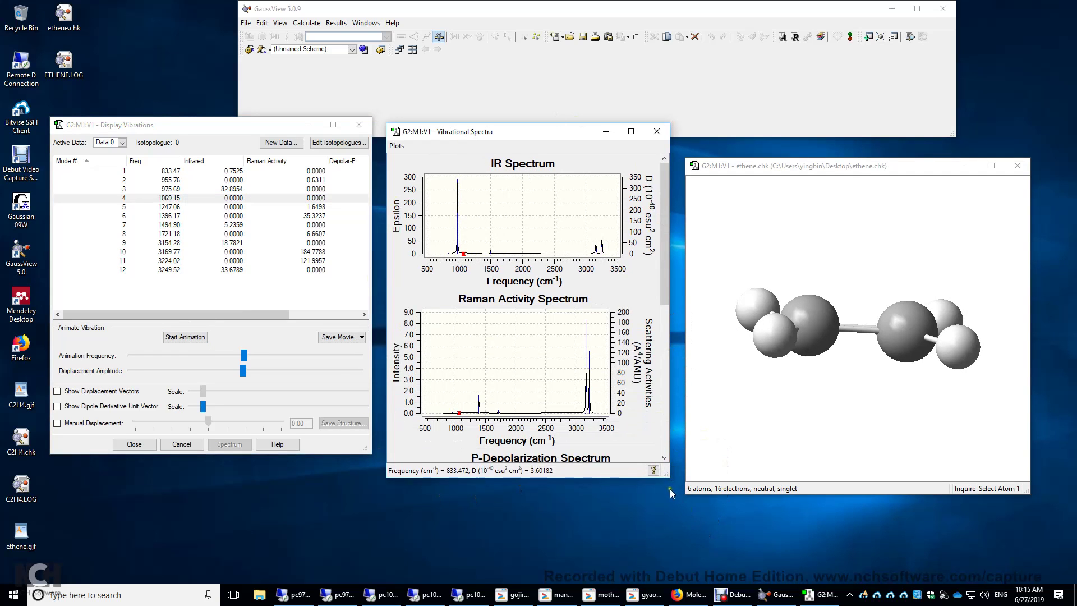
pyautogui.moveTo(667, 475); pyautogui.dragTo(688, 571)
pyautogui.moveTo(589, 132); pyautogui.dragTo(564, 23)
pyautogui.moveTo(660, 449); pyautogui.dragTo(679, 573)
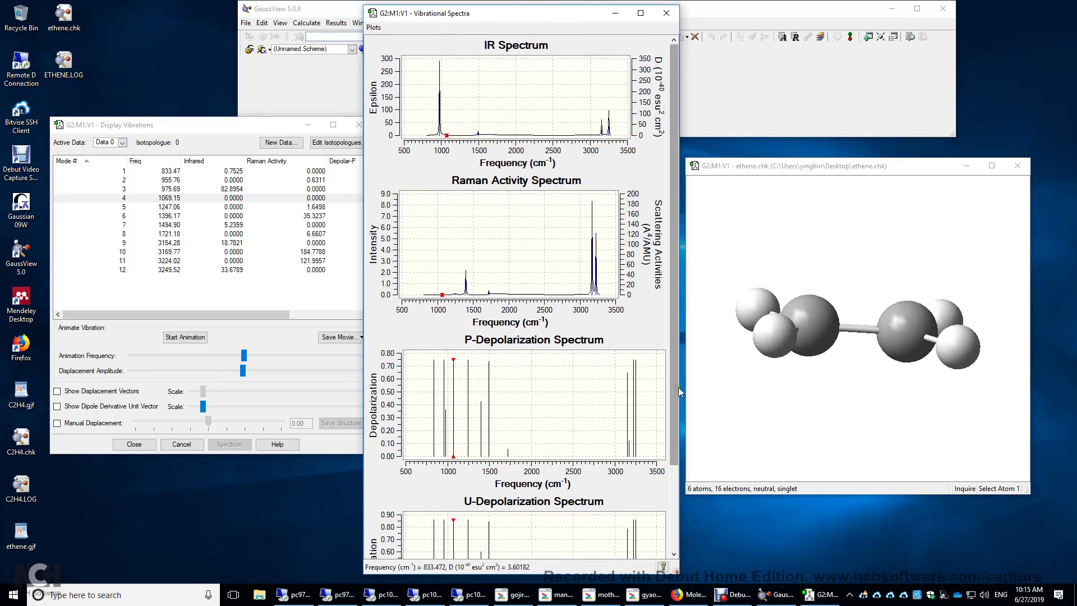
pyautogui.moveTo(673, 402); pyautogui.dragTo(669, 245)
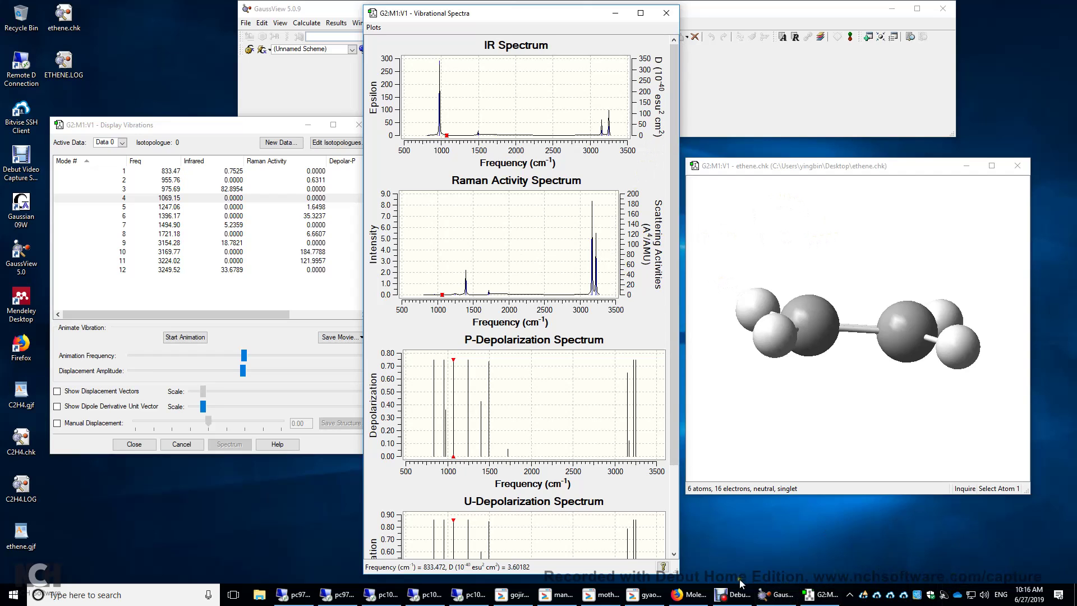
# Bring the YouTube video 'Molecular Symmetry: IR and Raman Activity of the Vibrational Modes of C2H4' to the front
pyautogui.click(689, 595)
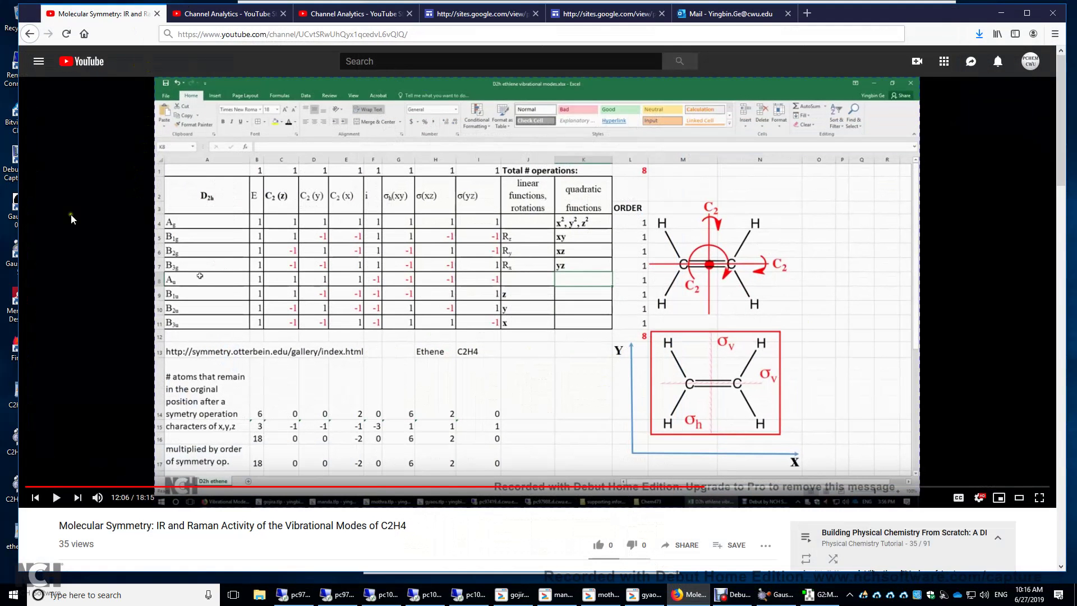